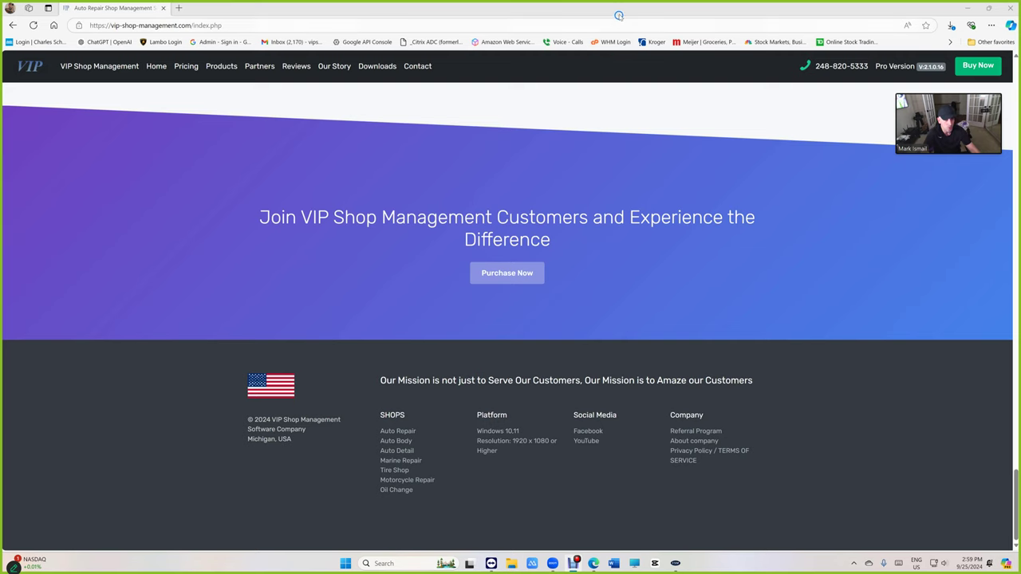
# - Restore the full-screen Edge window, then minimize it to reveal the desktop
pyautogui.moveTo(620, 15); pyautogui.dragTo(763, 89)
pyautogui.press('super+d')
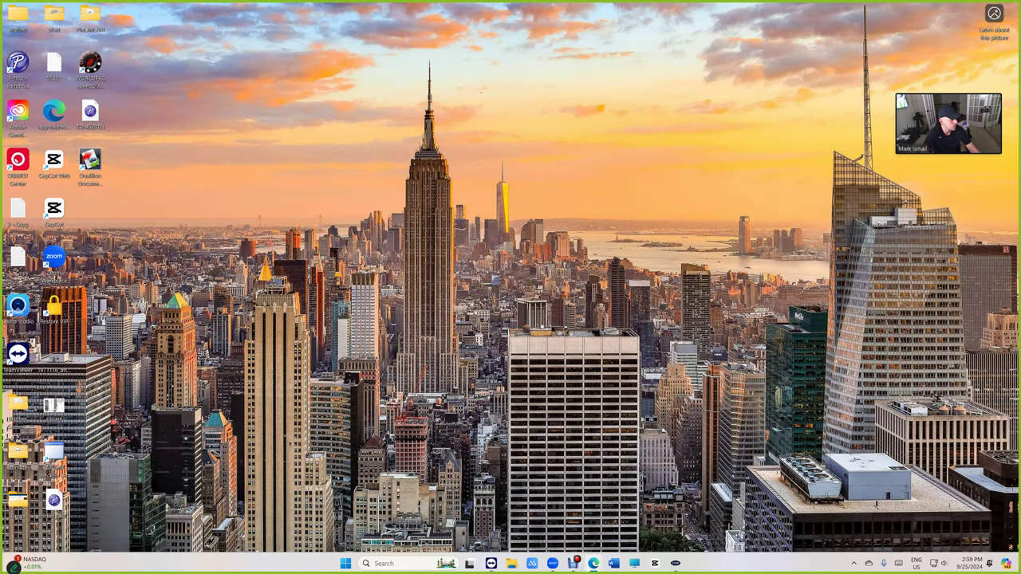
# - Open the Windows Display settings from the desktop's shortcut menu
pyautogui.rightClick(551, 229)
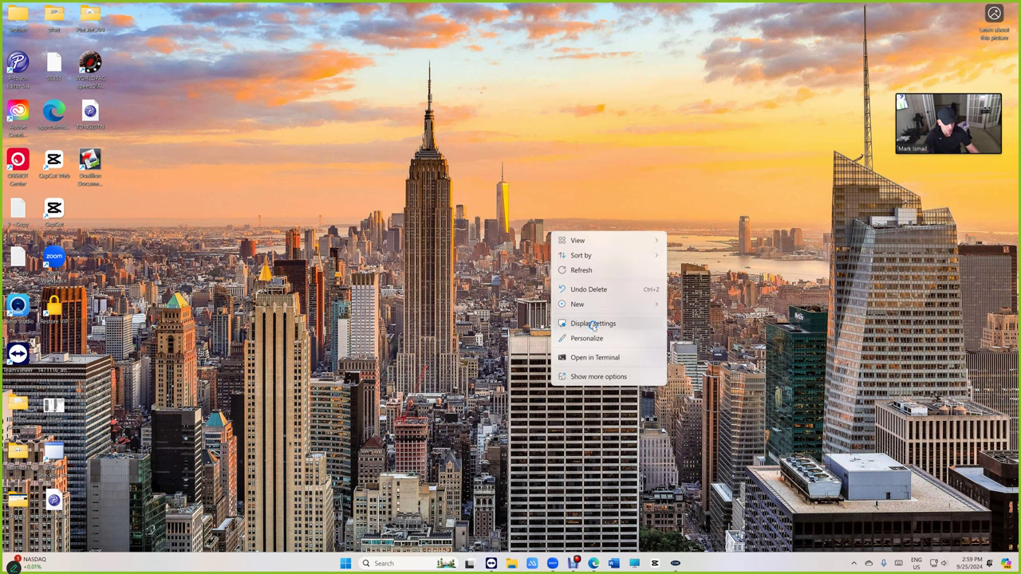
pyautogui.click(593, 325)
pyautogui.scroll(-5, 567, 299)
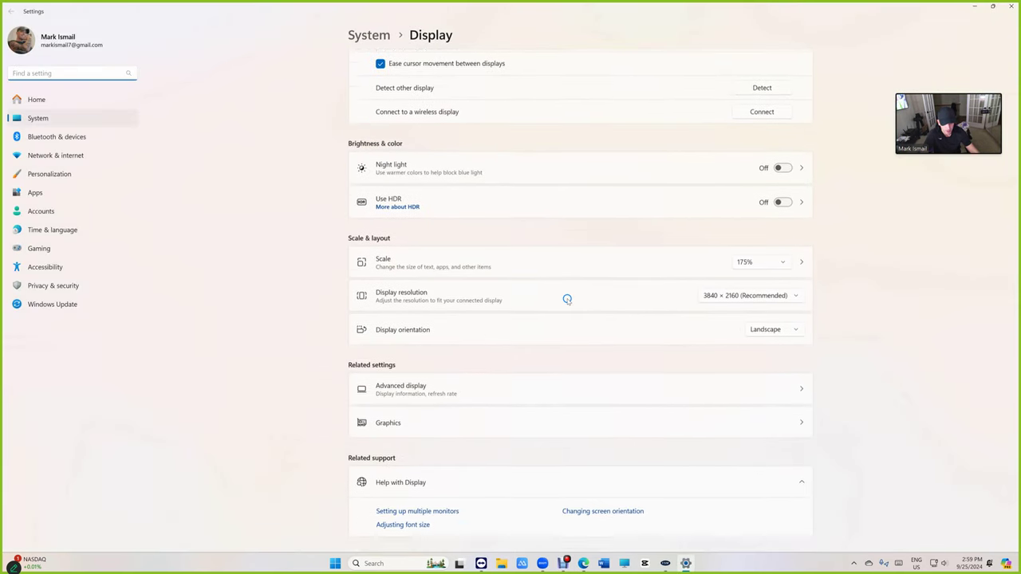
pyautogui.scroll(3, 397, 303)
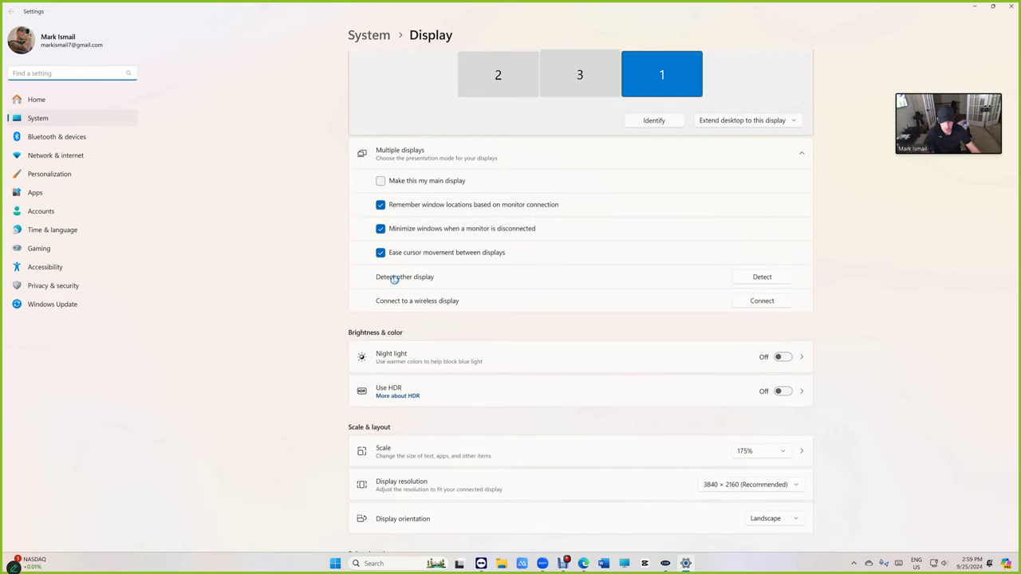
pyautogui.scroll(-2, 399, 374)
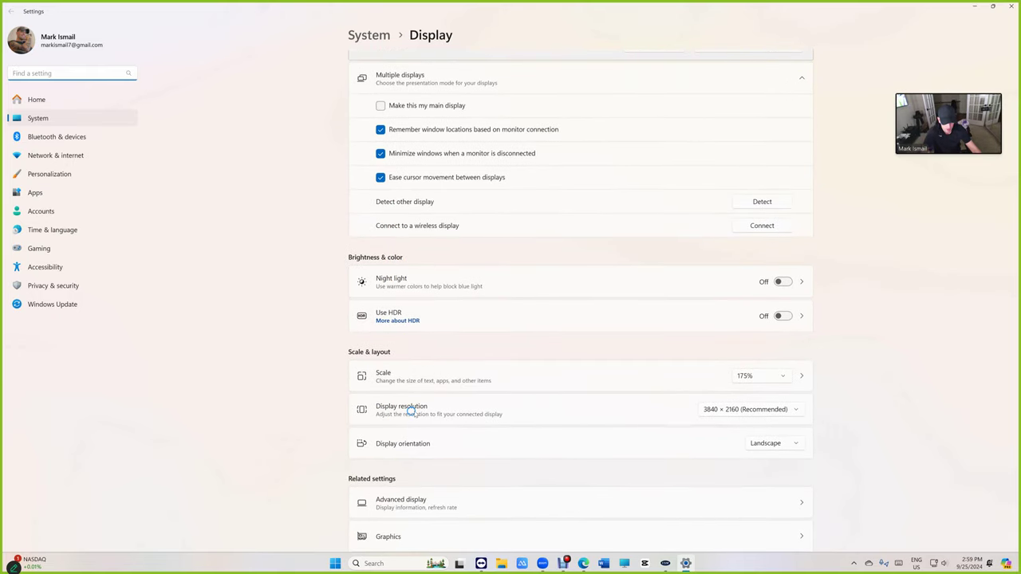
# - Browse the Display resolution list, leaving it at 3840 × 2160 (Recommended)
pyautogui.click(730, 408)
pyautogui.scroll(-3, 738, 413)
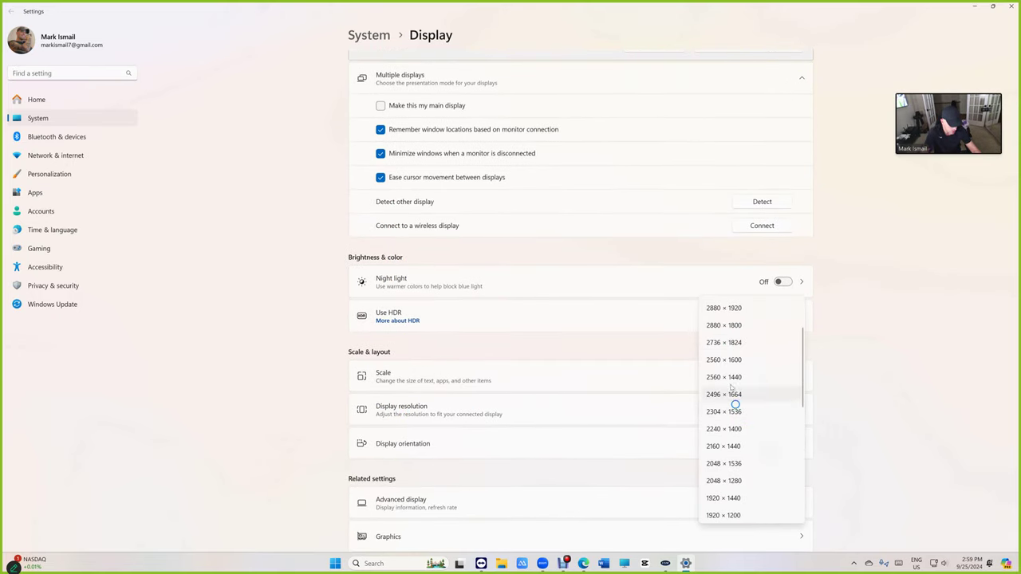
pyautogui.scroll(-2, 737, 375)
pyautogui.scroll(-1, 734, 434)
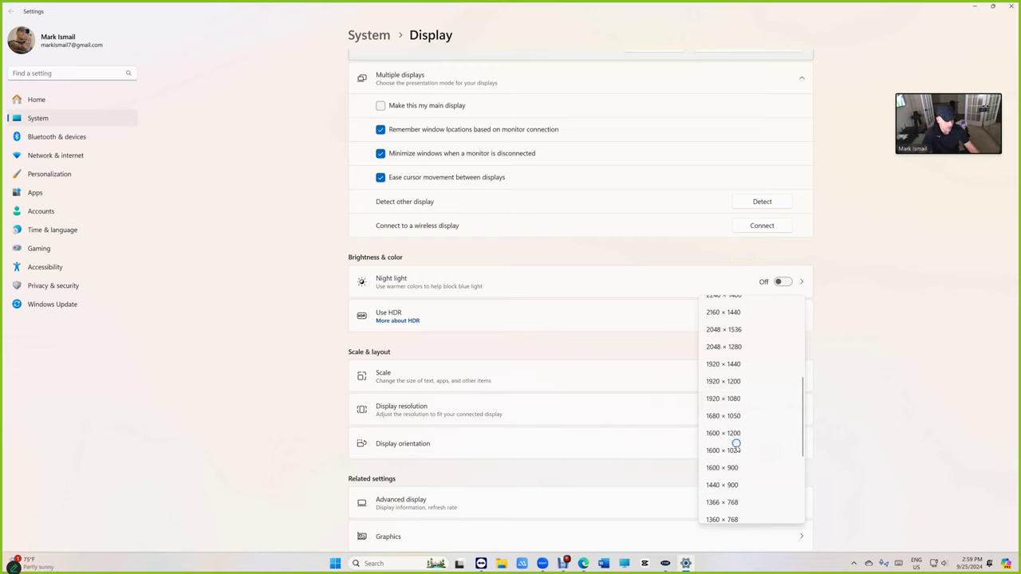
pyautogui.scroll(-1, 735, 460)
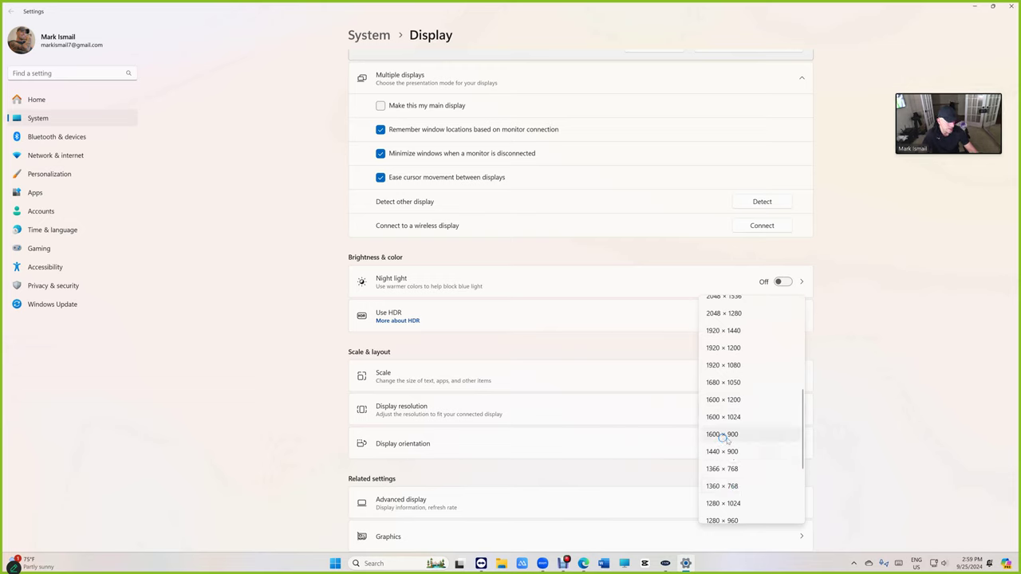
pyautogui.click(867, 370)
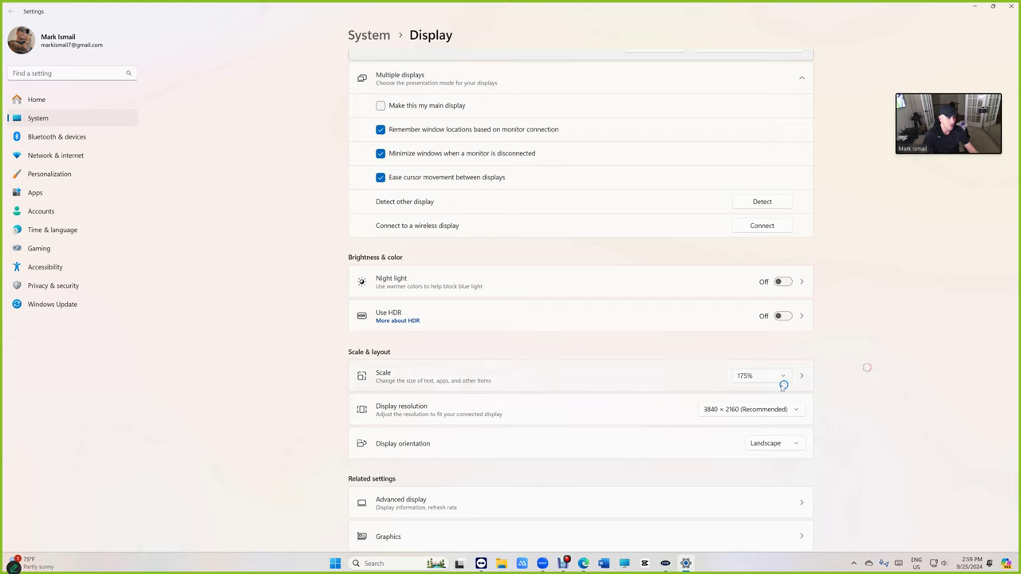
pyautogui.click(764, 410)
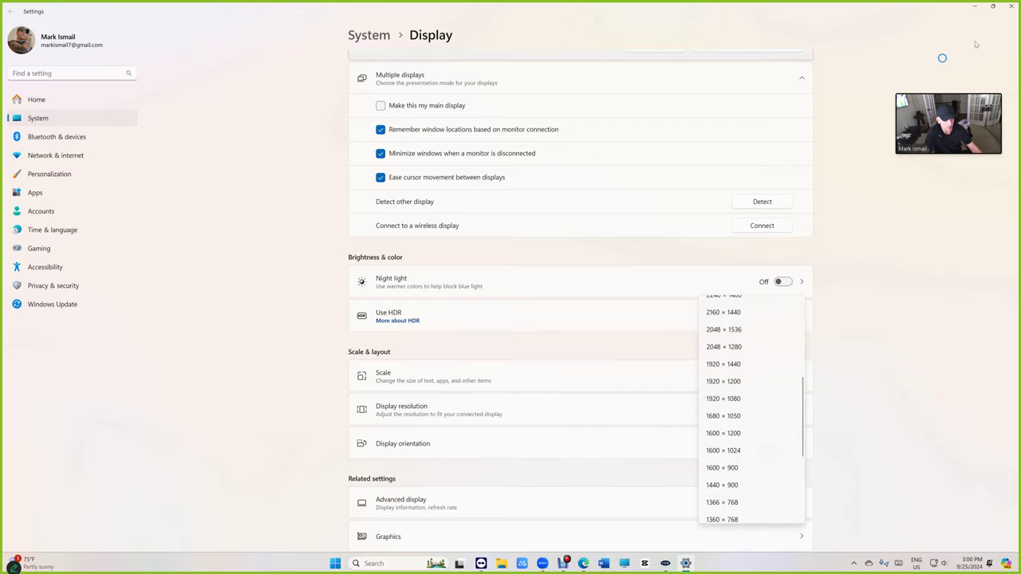
# - Close Settings and bring the VIP Shop Management site back full screen
pyautogui.click(1008, 6)
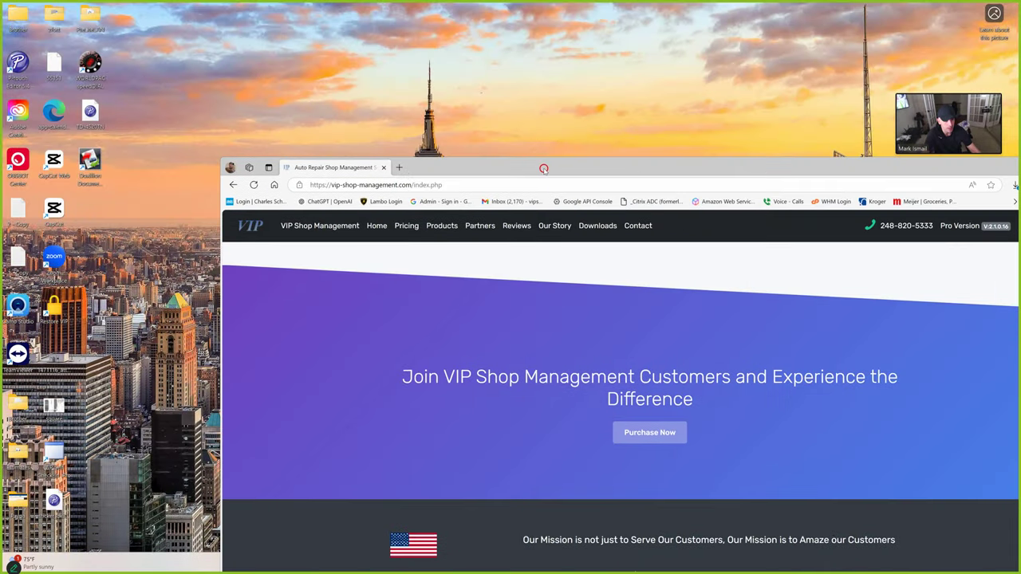
pyautogui.doubleClick(542, 167)
pyautogui.scroll(20, 375, 88)
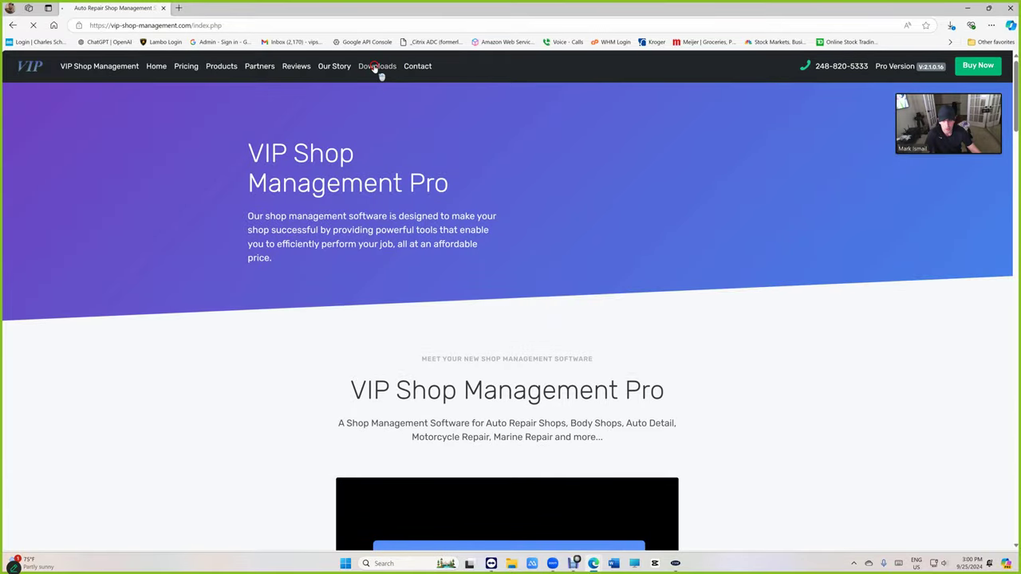
# - Go to Downloads › Local Database Start Here and scroll to the Prerequisites section
pyautogui.click(372, 66)
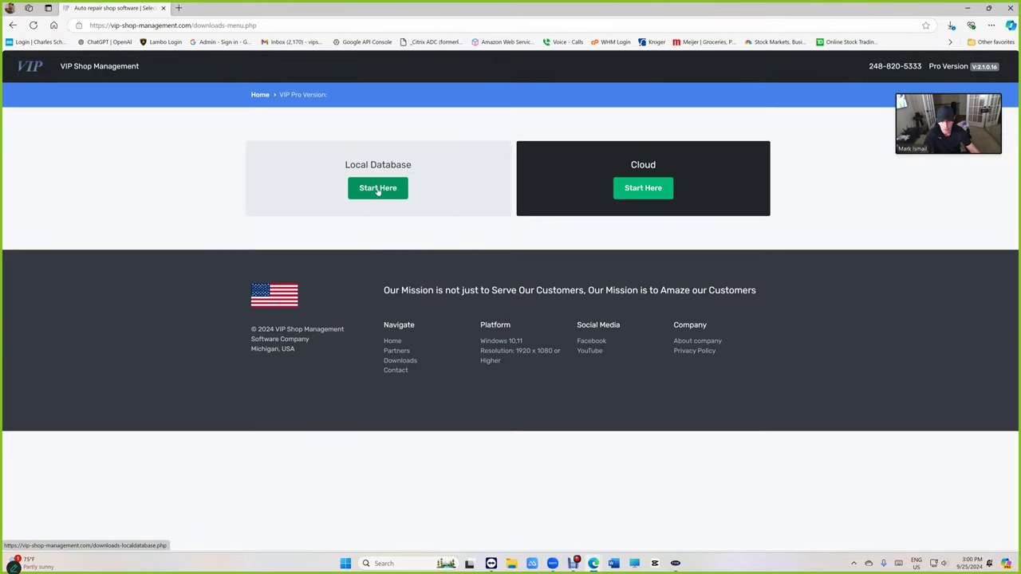
pyautogui.click(372, 192)
pyautogui.scroll(-2, 444, 271)
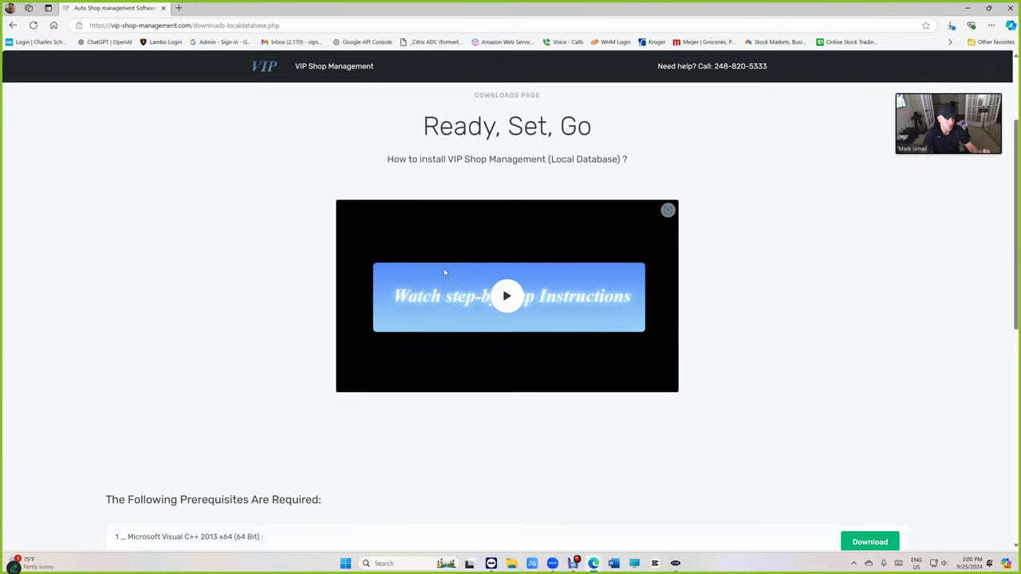
pyautogui.scroll(-3, 111, 346)
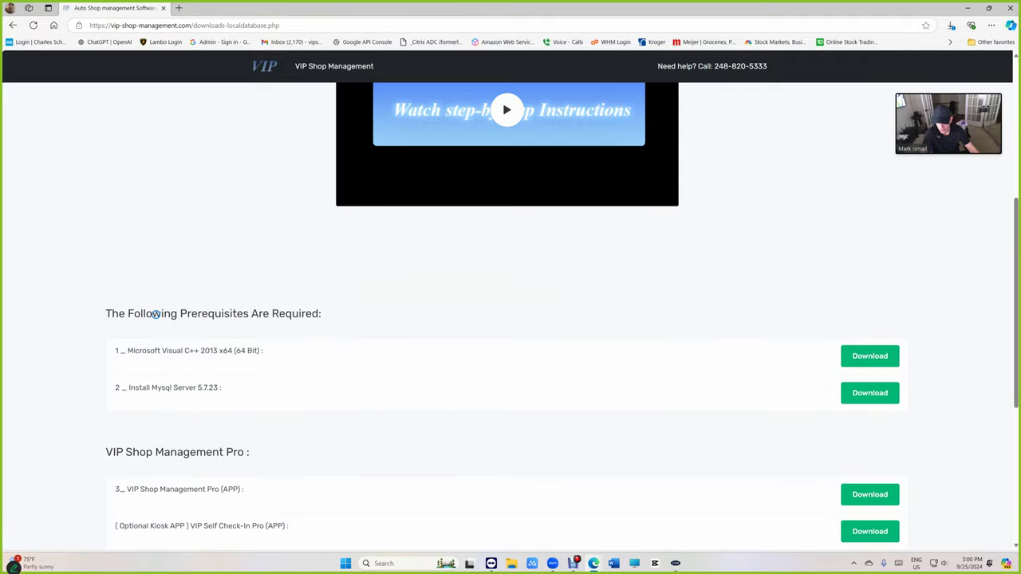
pyautogui.moveTo(121, 350); pyautogui.dragTo(232, 388)
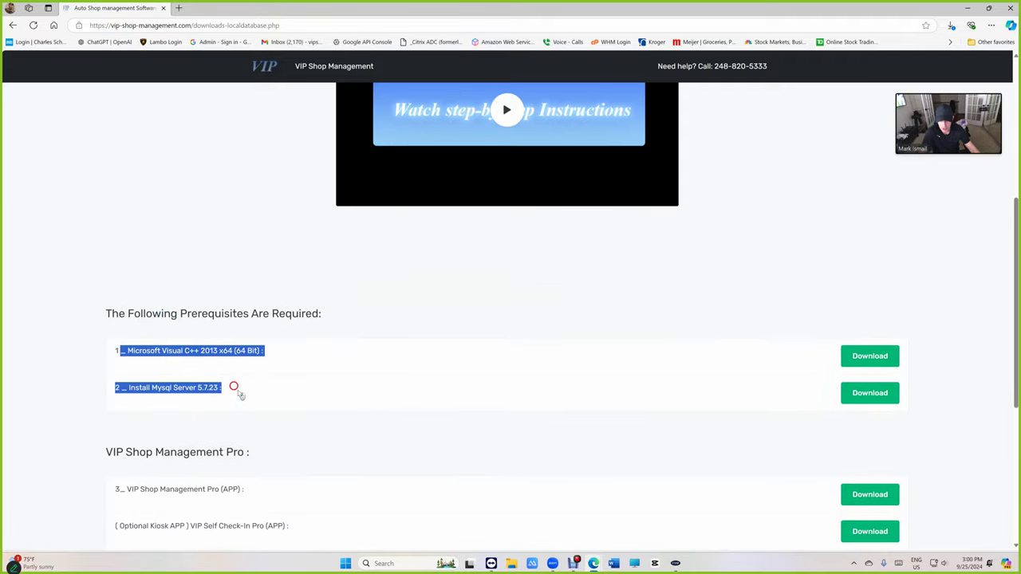
pyautogui.scroll(-1, 275, 388)
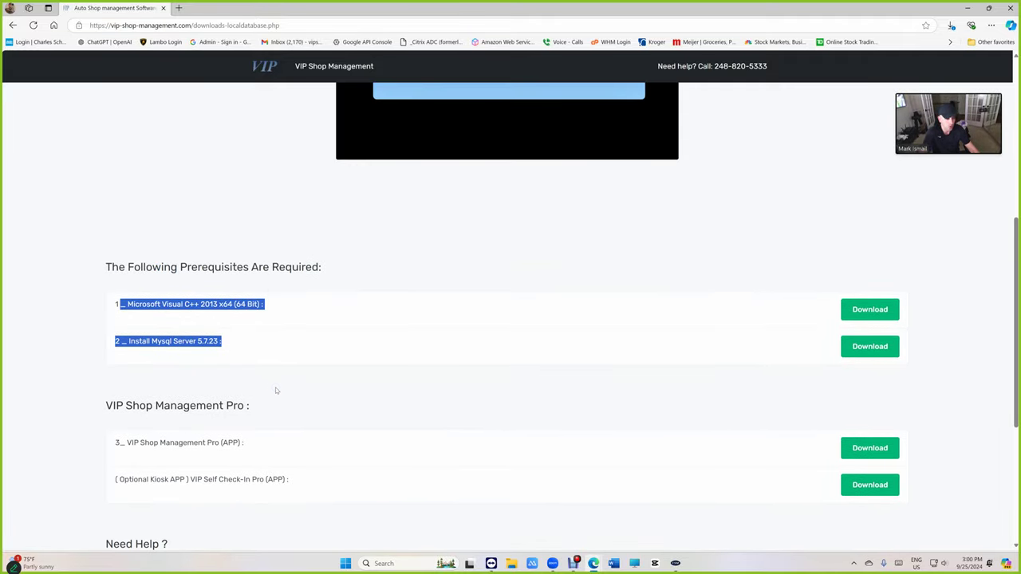
pyautogui.scroll(-1, 276, 390)
pyautogui.moveTo(159, 396); pyautogui.dragTo(252, 394)
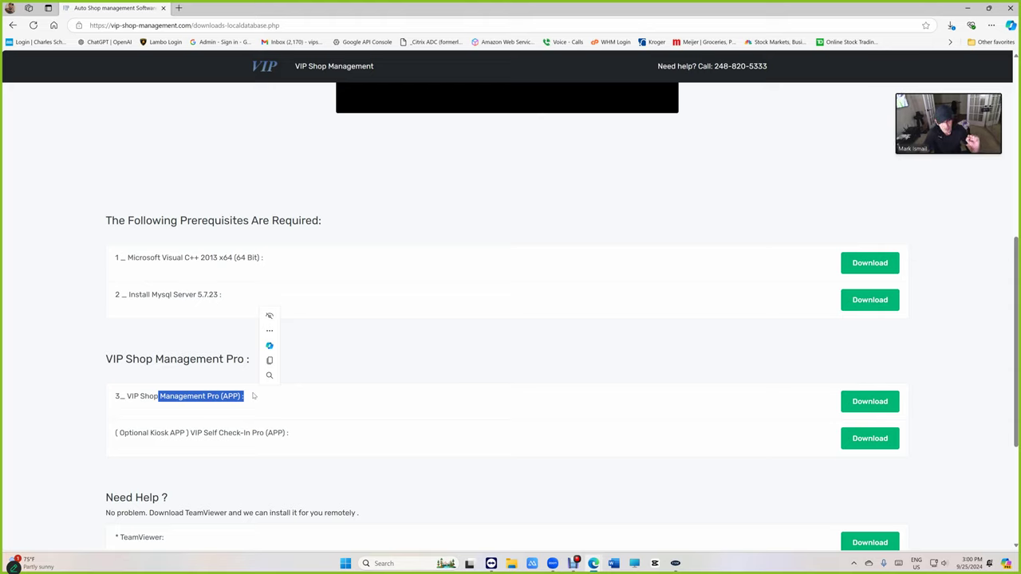
# - Open Installed apps from the Start menu and search for 'mysq'
pyautogui.rightClick(346, 563)
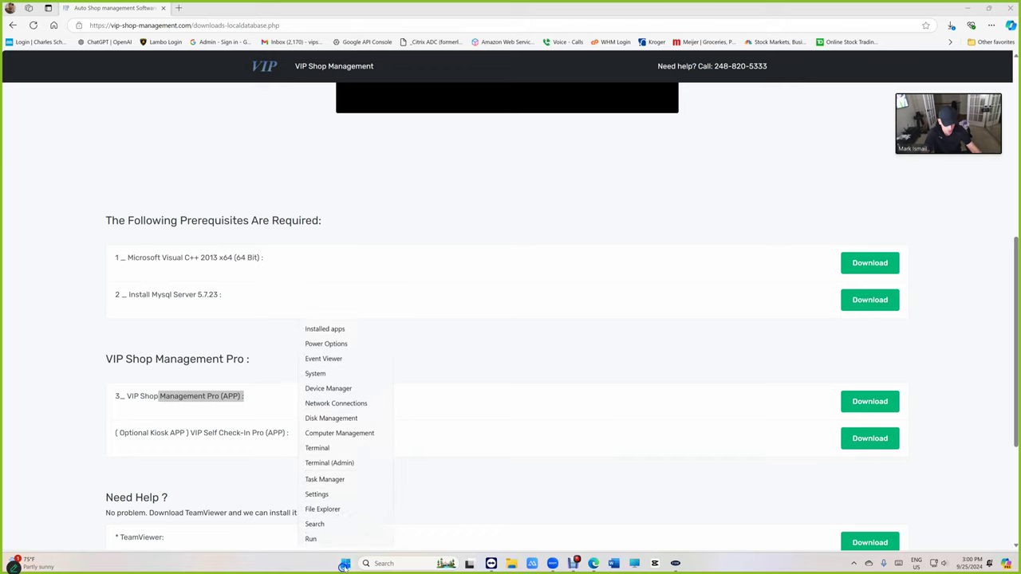
pyautogui.click(331, 296)
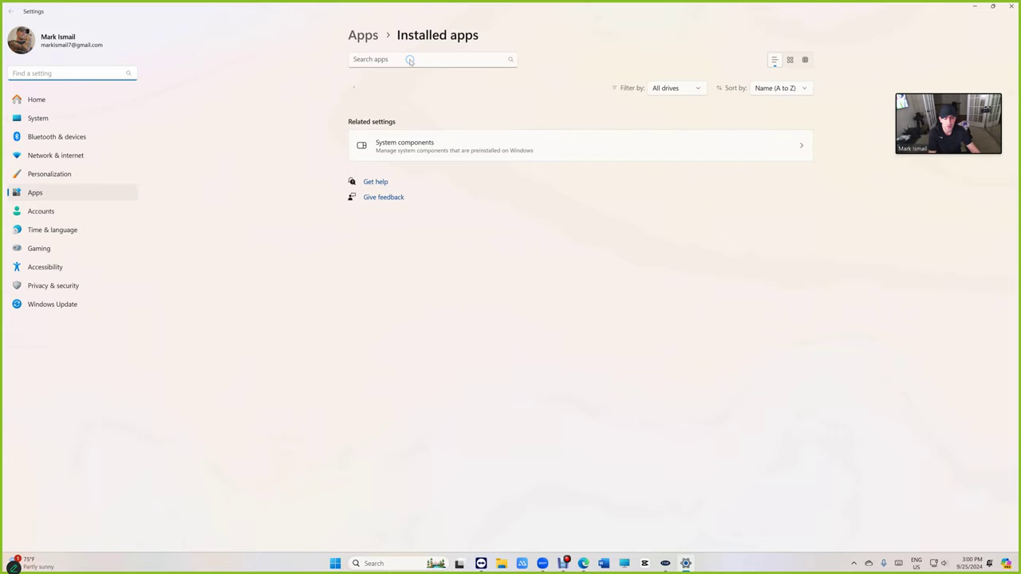
pyautogui.write('m')
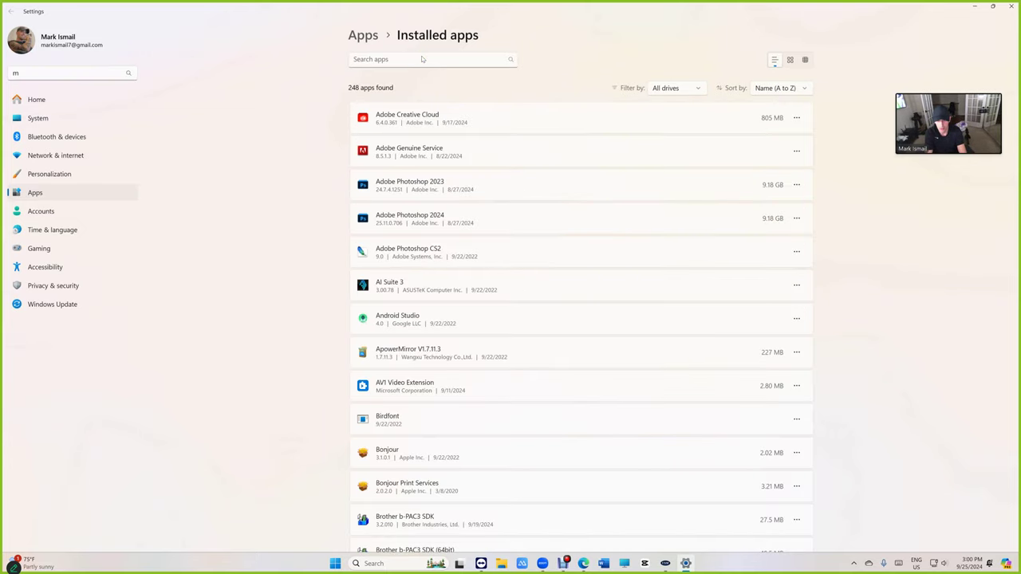
pyautogui.click(411, 58)
pyautogui.write('mysq')
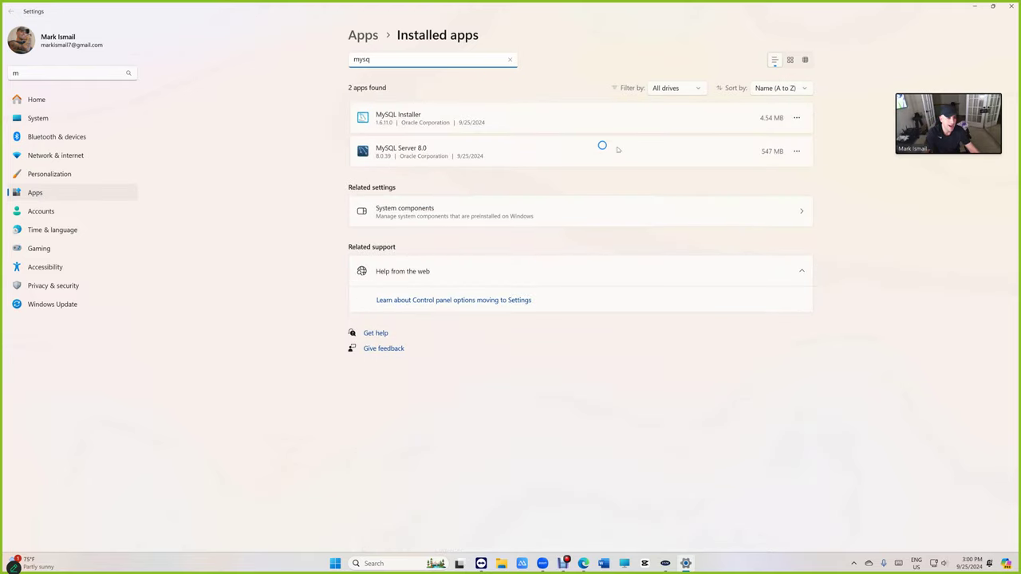
# - Uninstall MySQL Server 8.0 and confirm the removal
pyautogui.click(796, 151)
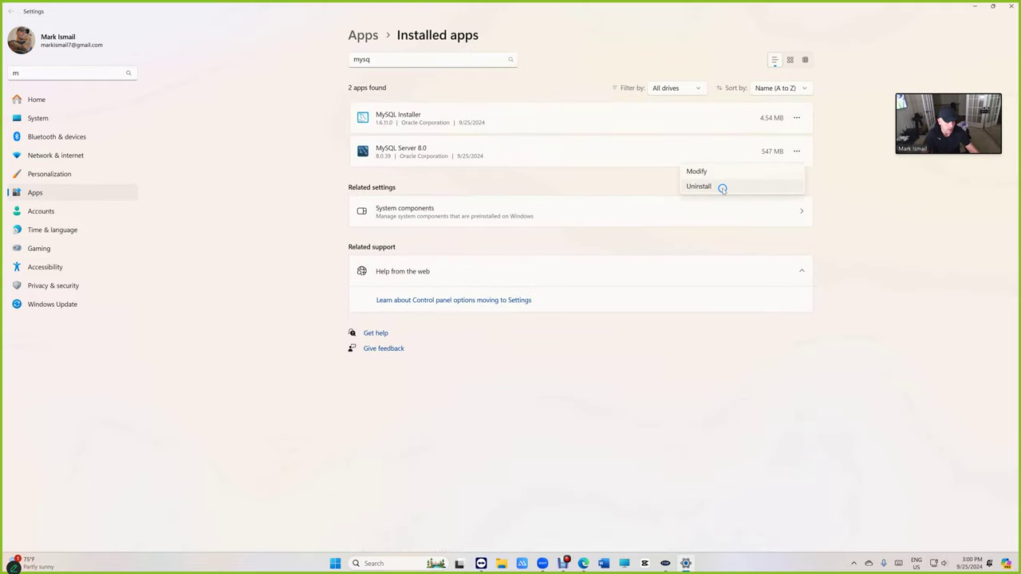
pyautogui.click(722, 187)
pyautogui.click(784, 204)
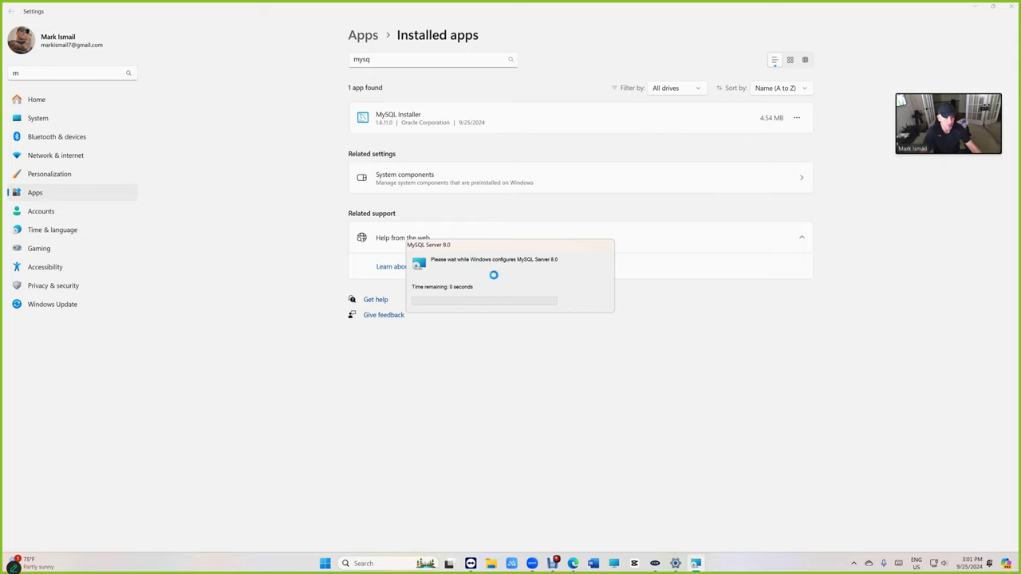
# - Uninstall MySQL Installer, then search 'mysql' again to verify nothing remains
pyautogui.click(793, 118)
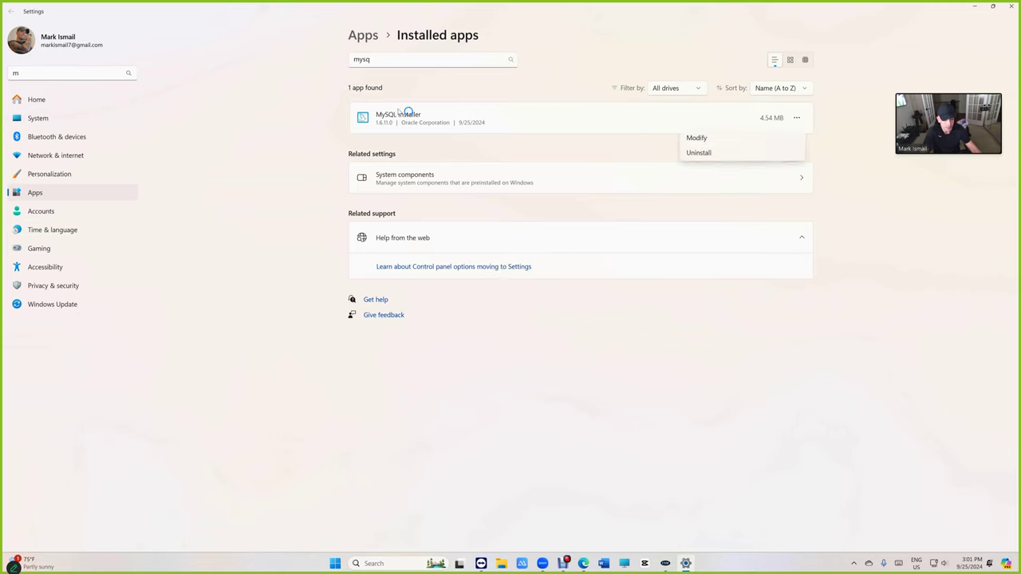
pyautogui.click(714, 153)
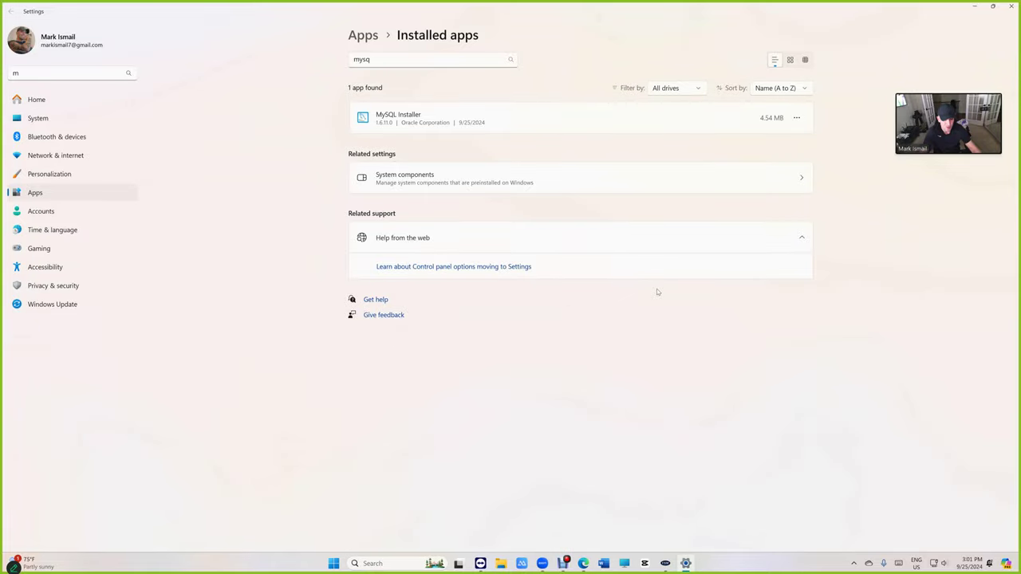
pyautogui.click(380, 59)
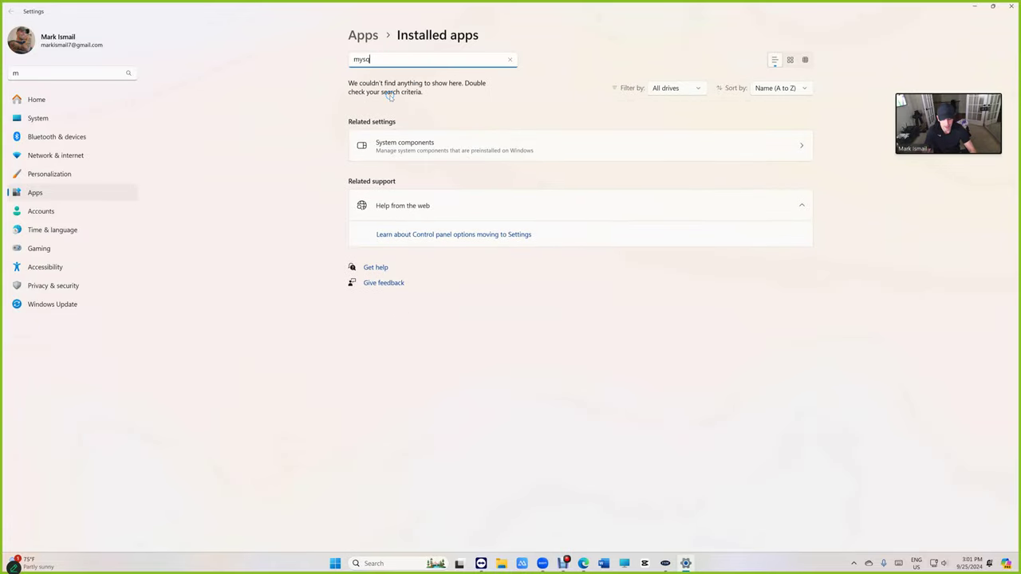
pyautogui.press('BackSpace')
pyautogui.press('BackSpace')
pyautogui.press('BackSpace')
pyautogui.write('ysql')
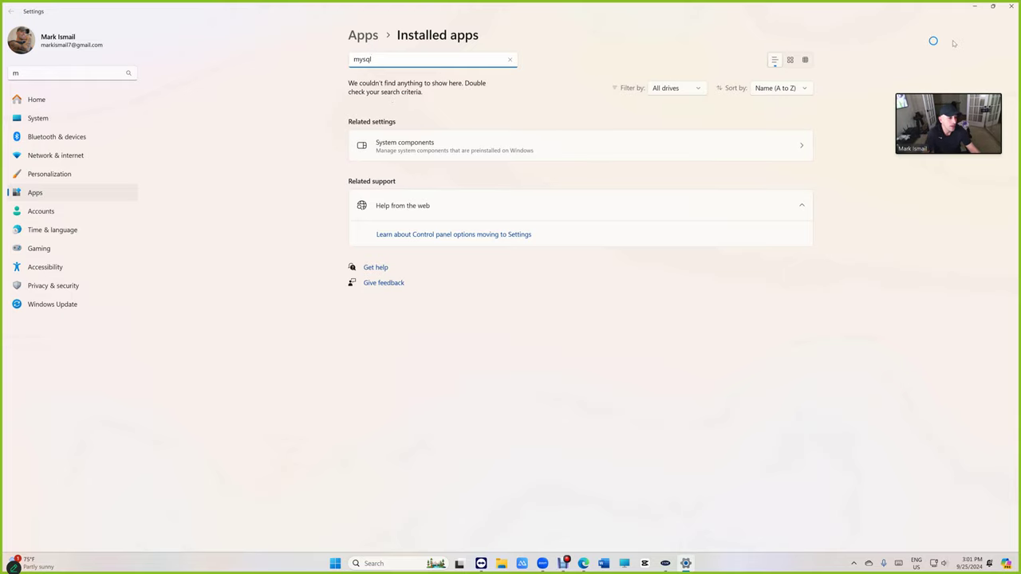
# - Download VIP Shop Management Pro (APP) from the downloads page and approve its installation
pyautogui.click(1011, 6)
pyautogui.scroll(-2, 603, 203)
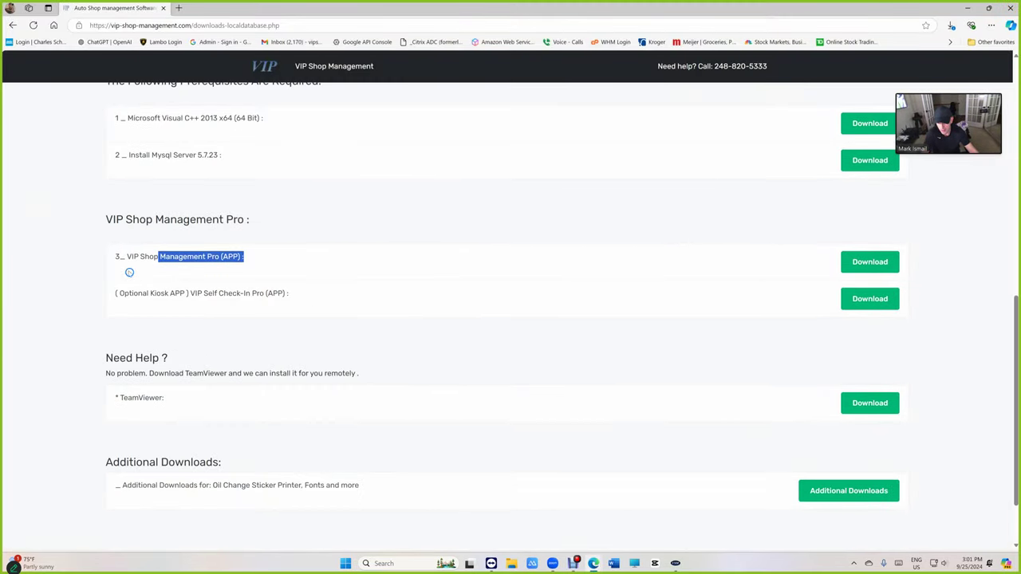
pyautogui.moveTo(130, 257); pyautogui.dragTo(237, 258)
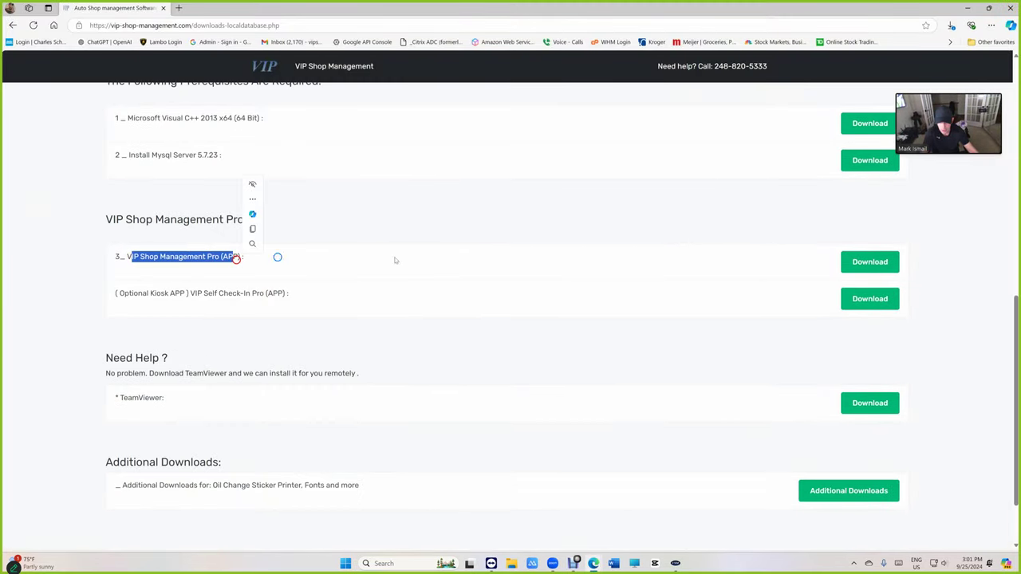
pyautogui.click(870, 261)
pyautogui.click(555, 101)
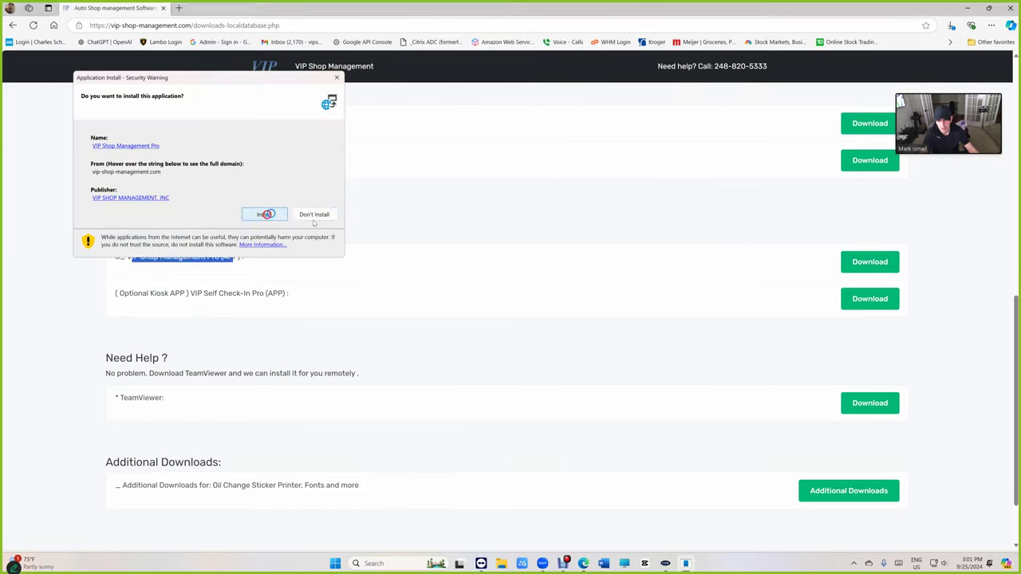
pyautogui.click(266, 218)
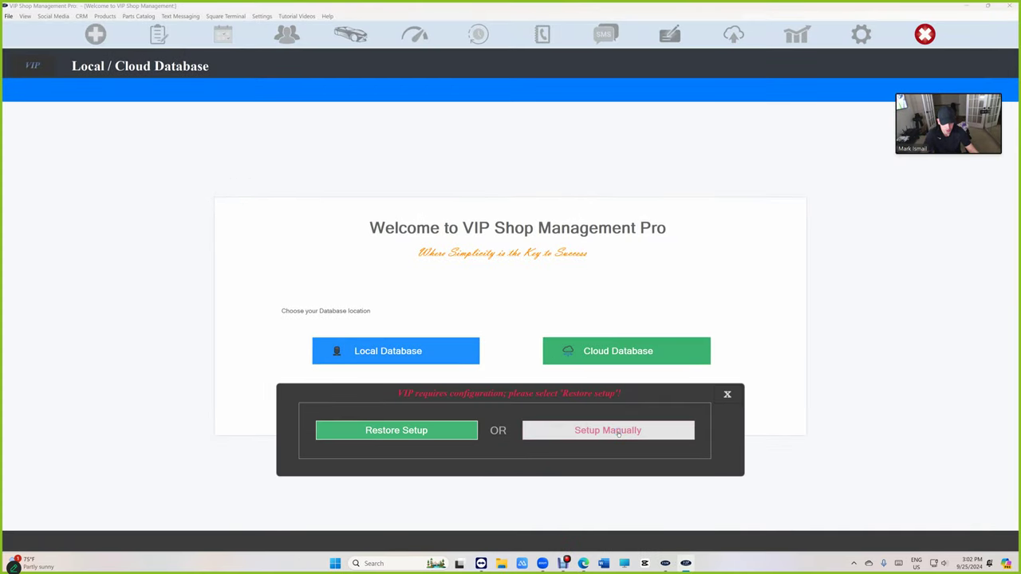
# - Choose Setup Manually with a Local Database and accept the Terms of Service
pyautogui.click(613, 432)
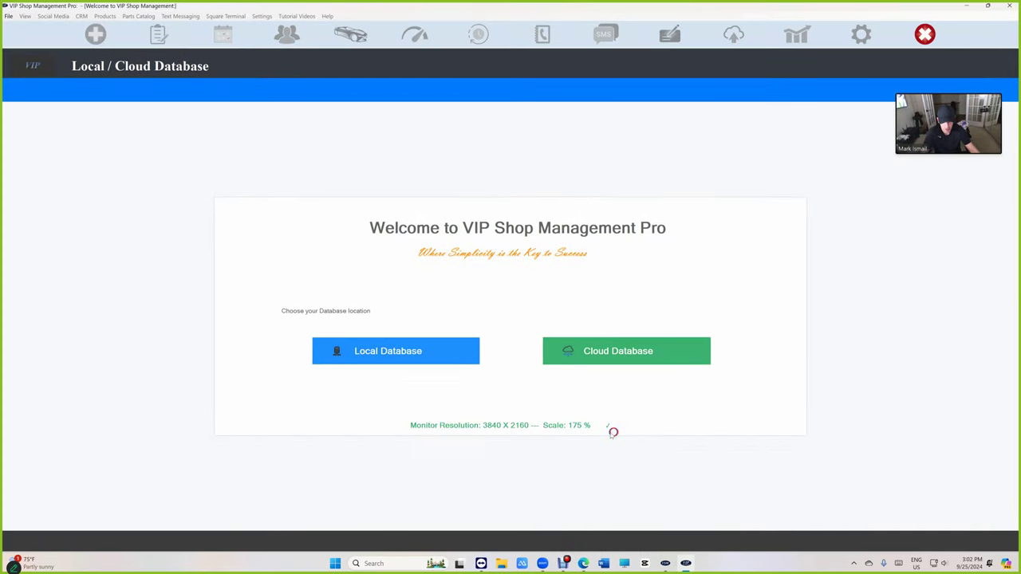
pyautogui.click(399, 353)
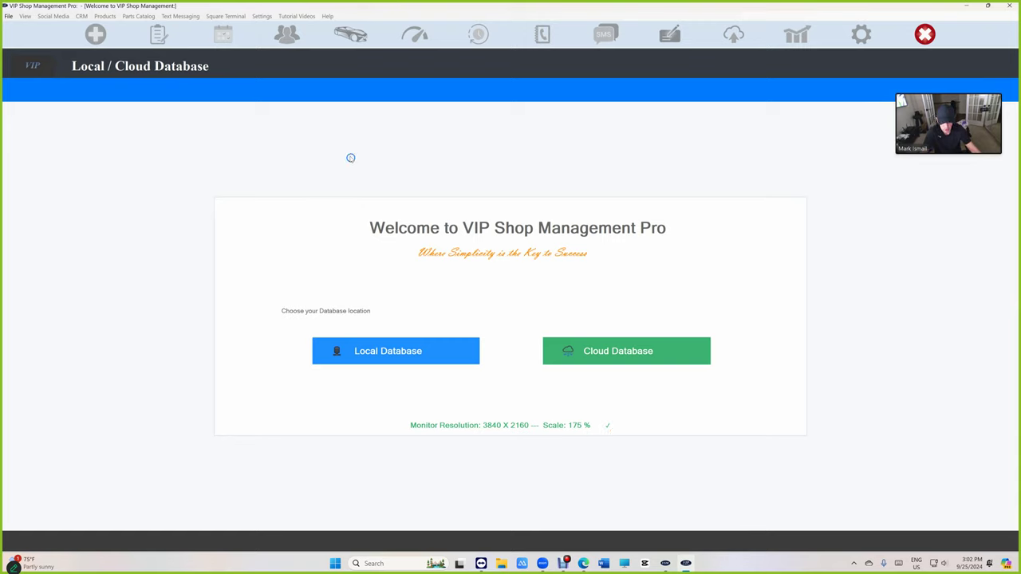
pyautogui.click(375, 360)
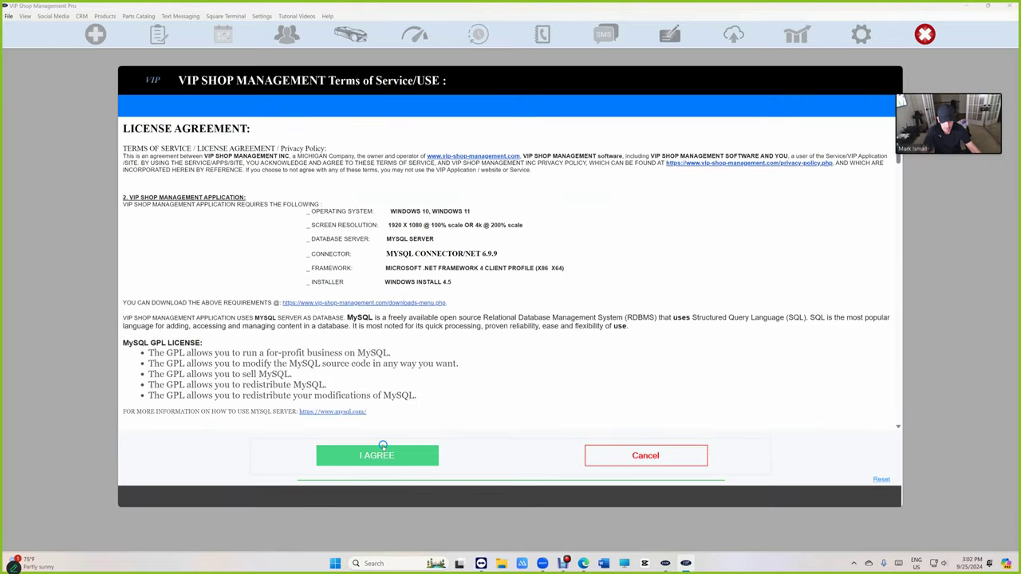
pyautogui.click(383, 451)
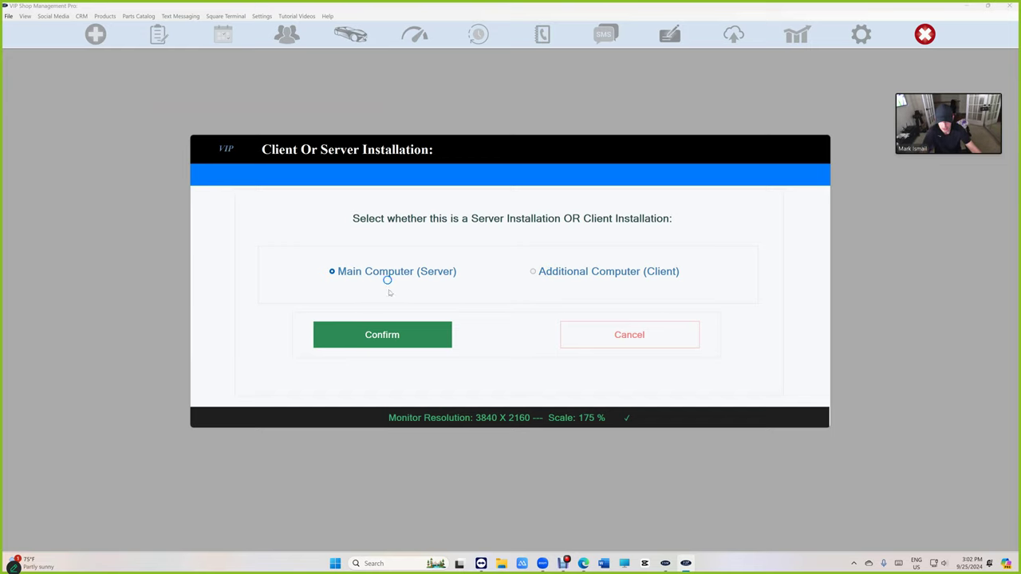
# - Confirm Main Computer (Server), install MySQL 8.0.39, and continue once connected
pyautogui.click(398, 332)
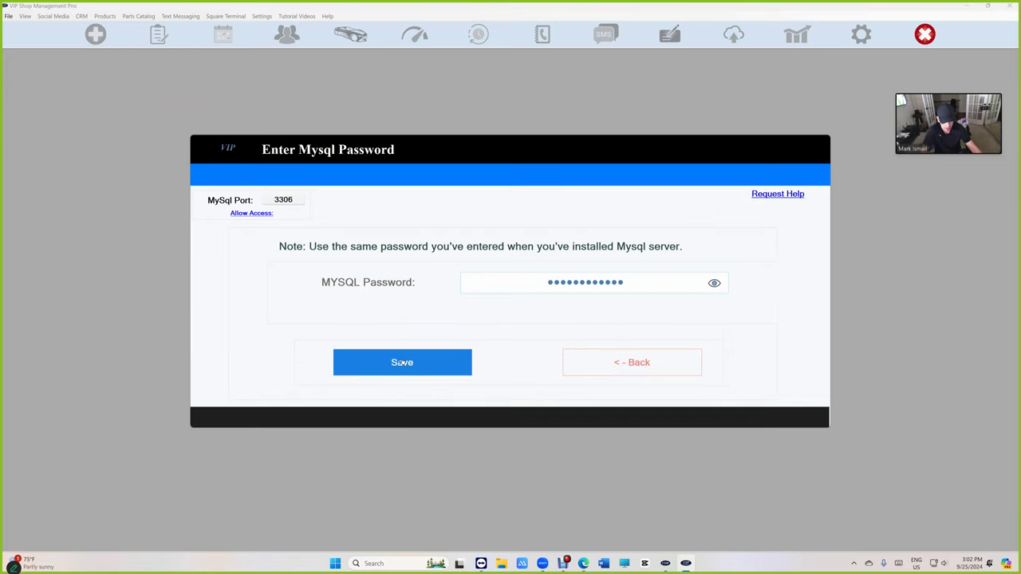
pyautogui.click(403, 361)
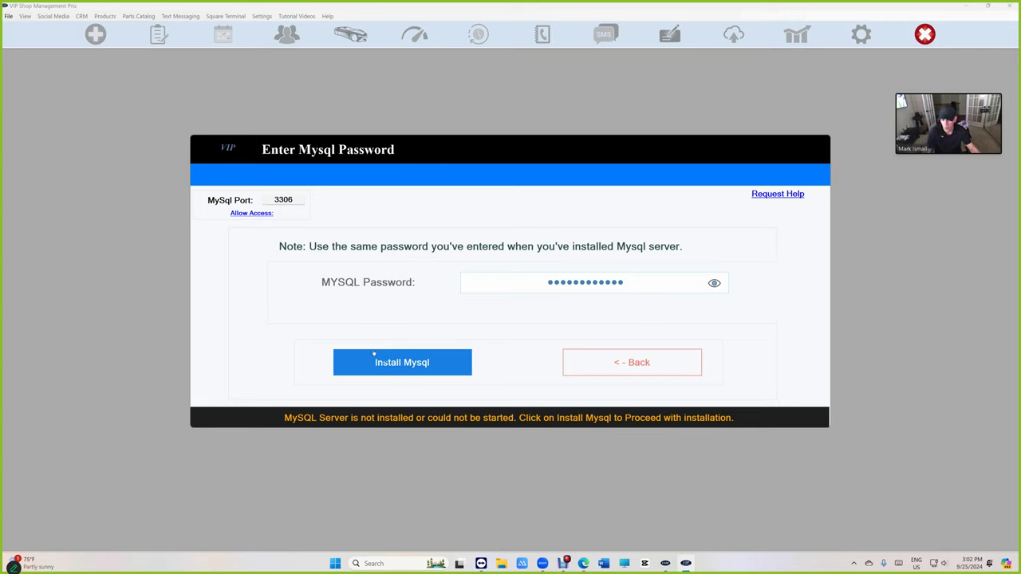
pyautogui.click(381, 359)
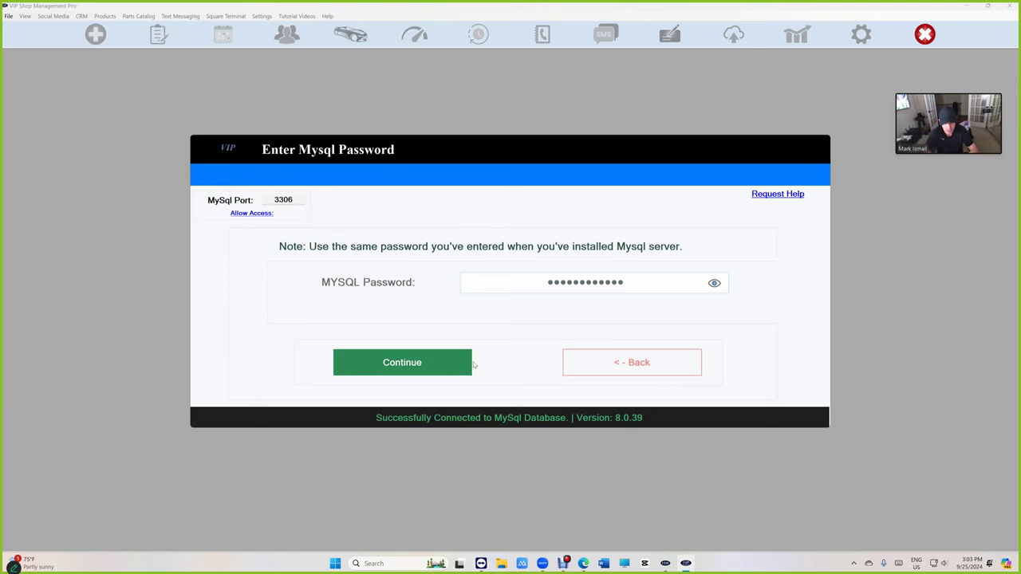
pyautogui.click(469, 361)
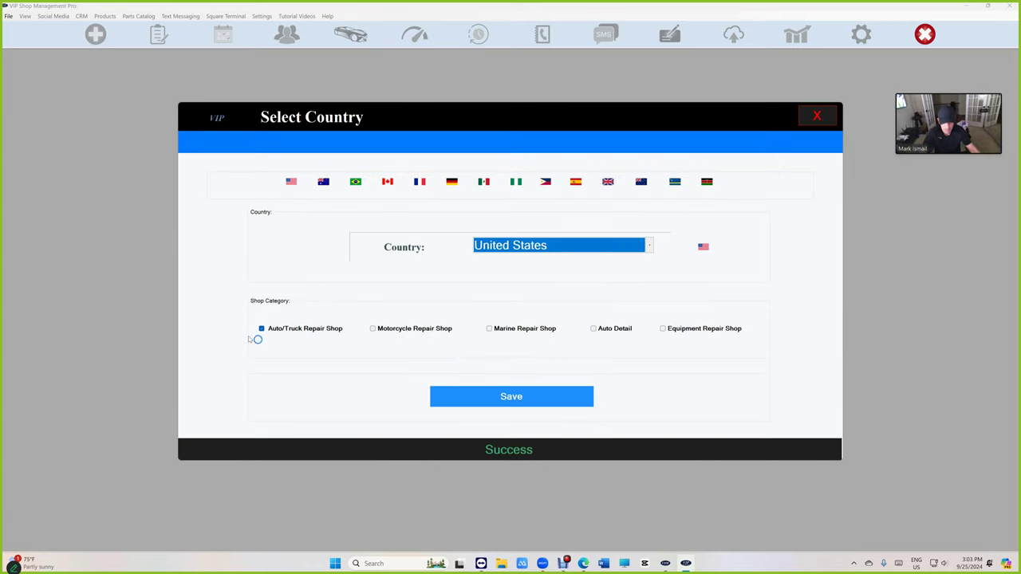
# - Save United States and enter company name VIP Shop Management with the shop's address, zip and phone
pyautogui.click(536, 403)
pyautogui.click(536, 399)
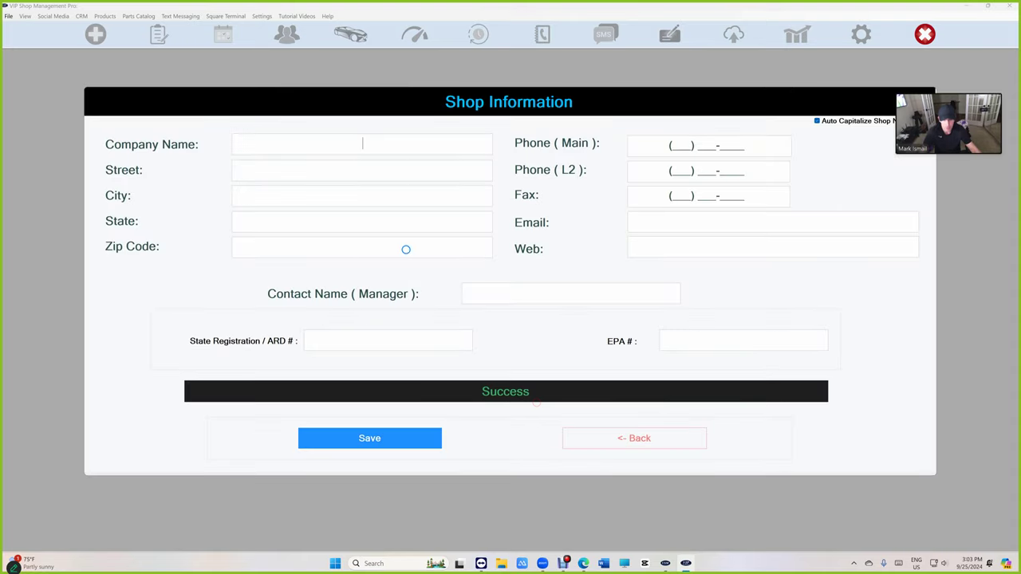
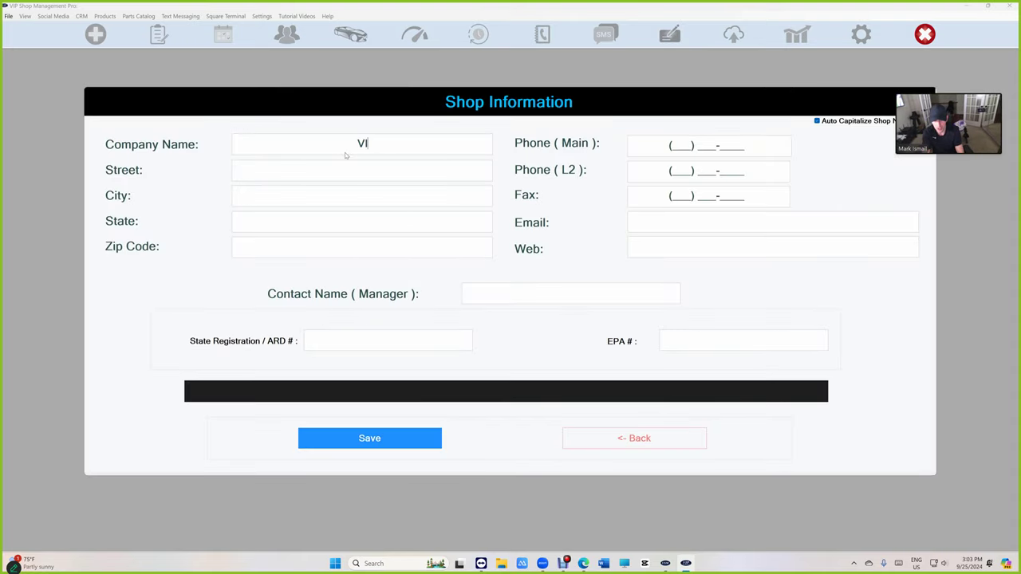
pyautogui.press('BackSpace')
pyautogui.press('BackSpace')
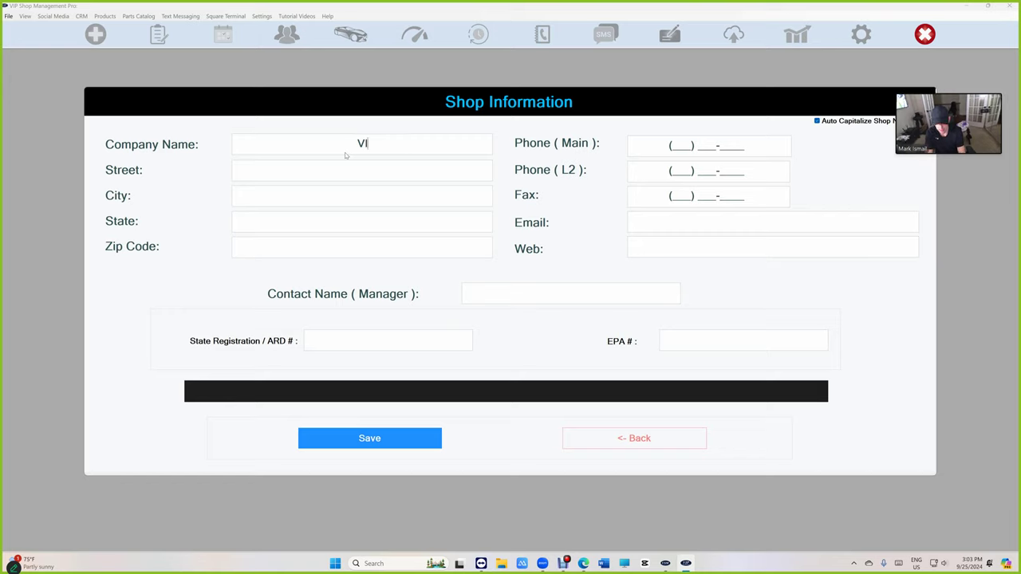
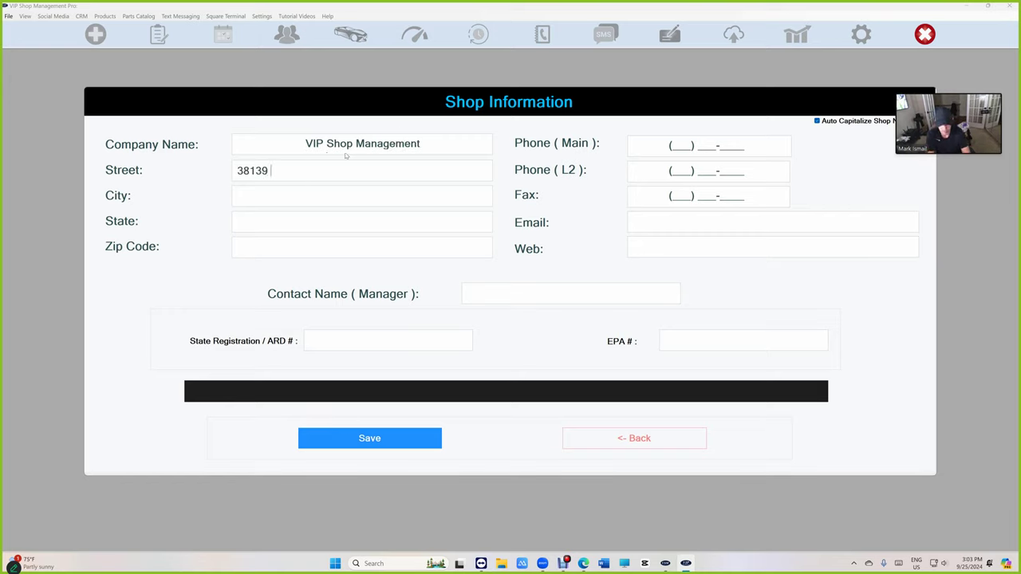
pyautogui.press('Tab')
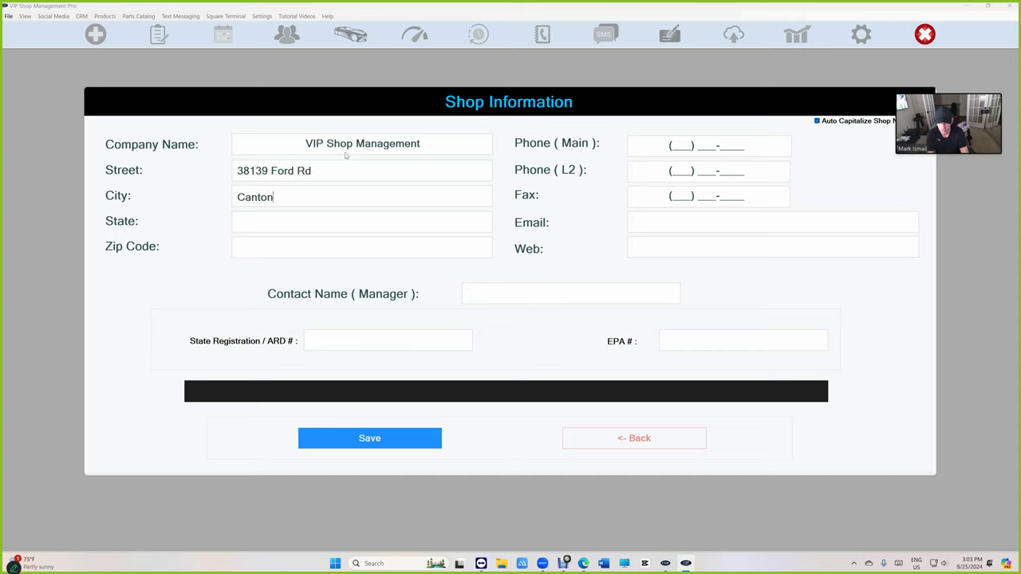
pyautogui.press('Tab')
pyautogui.press('Tab')
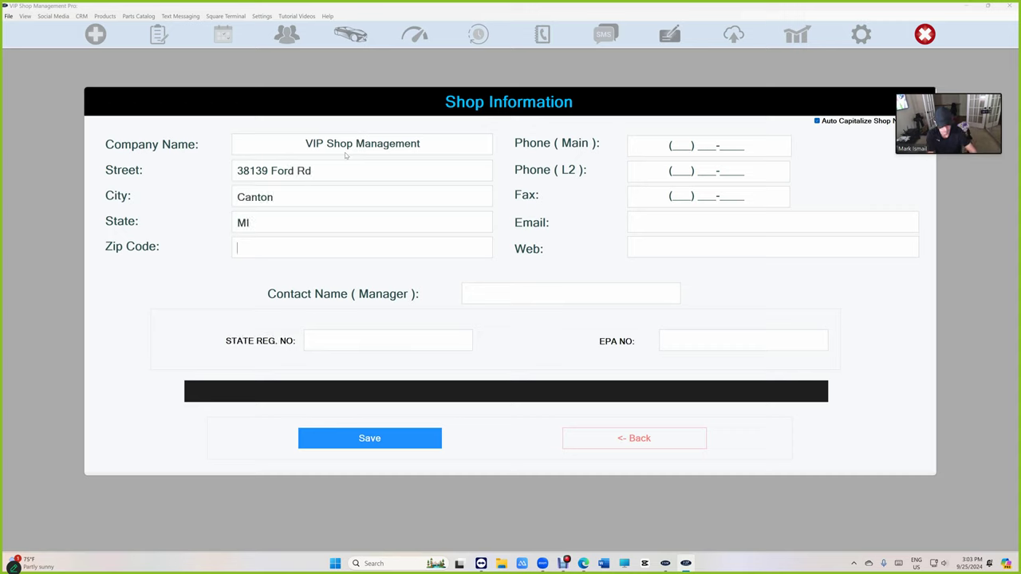
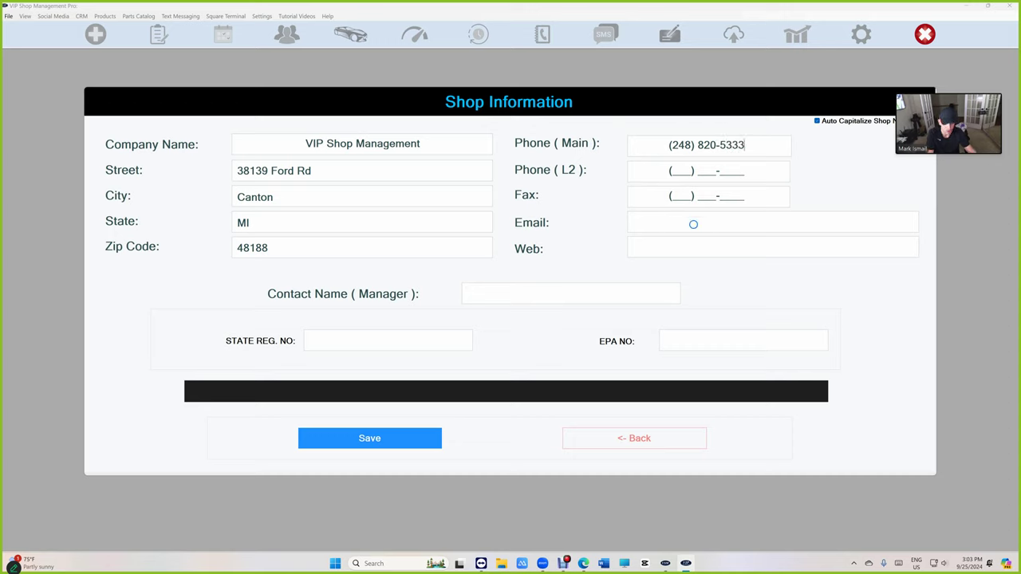
# - Fill in the shop's email address and manager contact name, then save the shop information
pyautogui.click(714, 222)
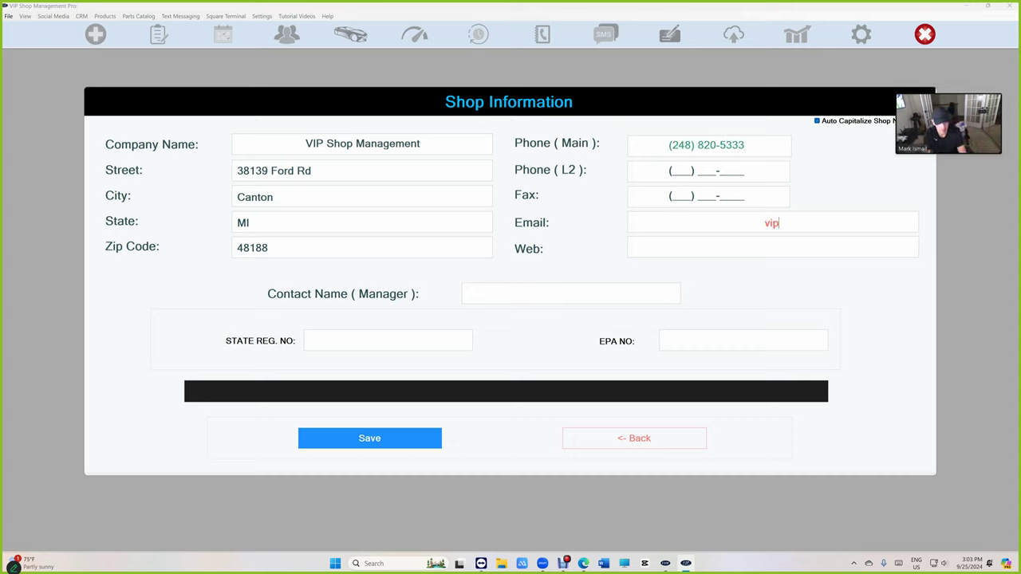
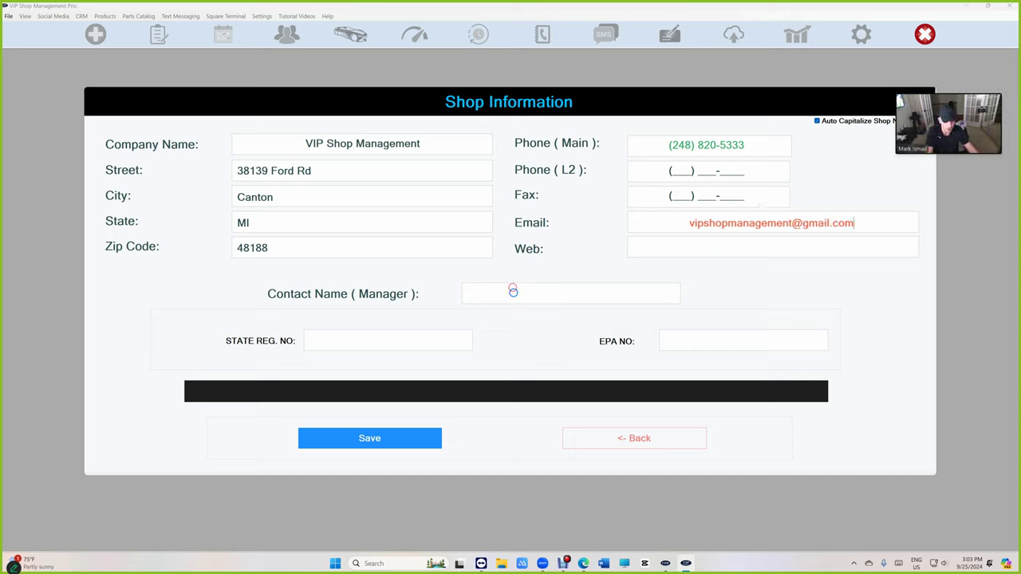
pyautogui.click(513, 292)
pyautogui.write('Mark')
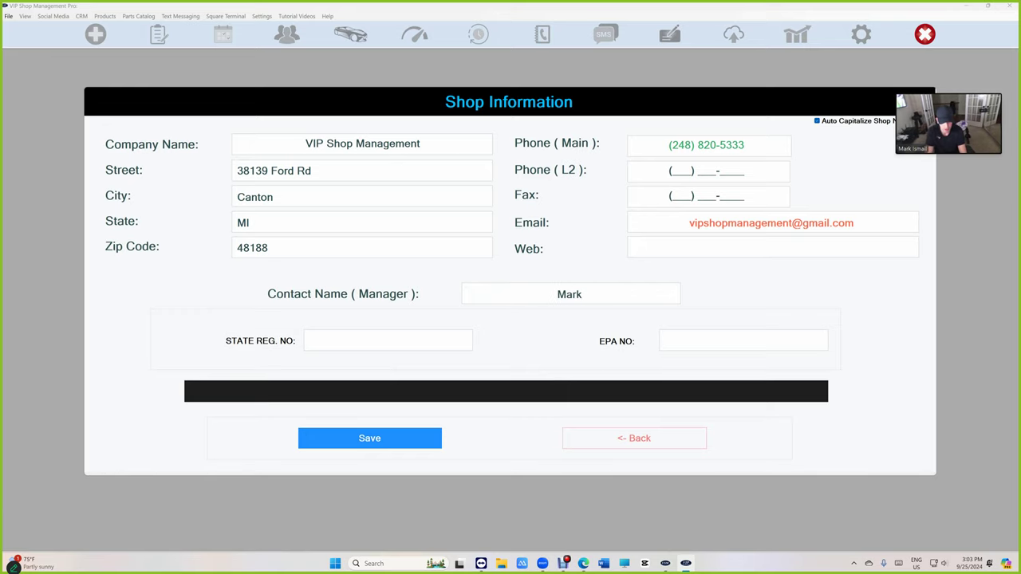
pyautogui.click(402, 435)
# - Continue to product activation, view the online pricing page, then return to the Activate dialog
pyautogui.click(403, 437)
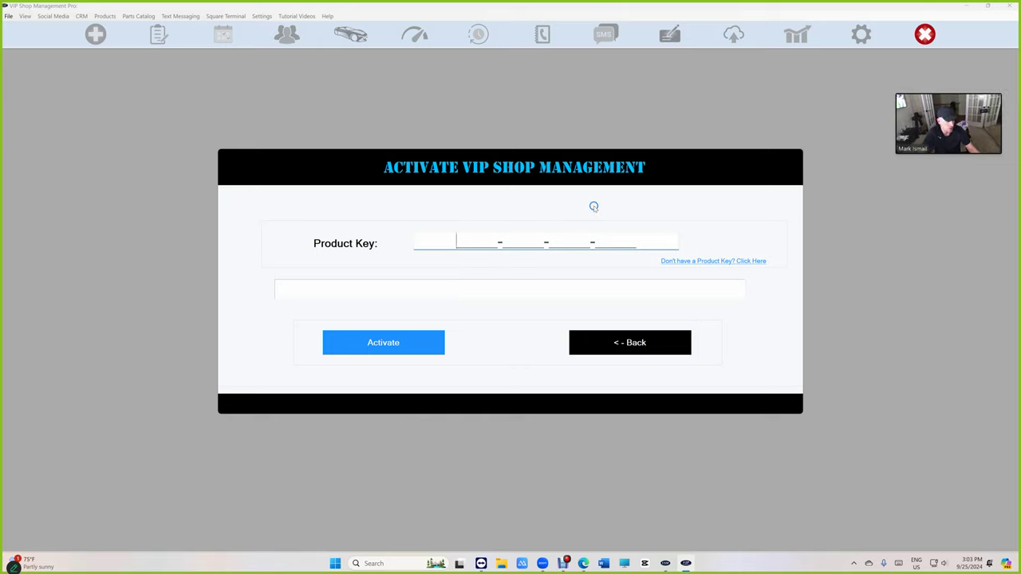
pyautogui.click(752, 260)
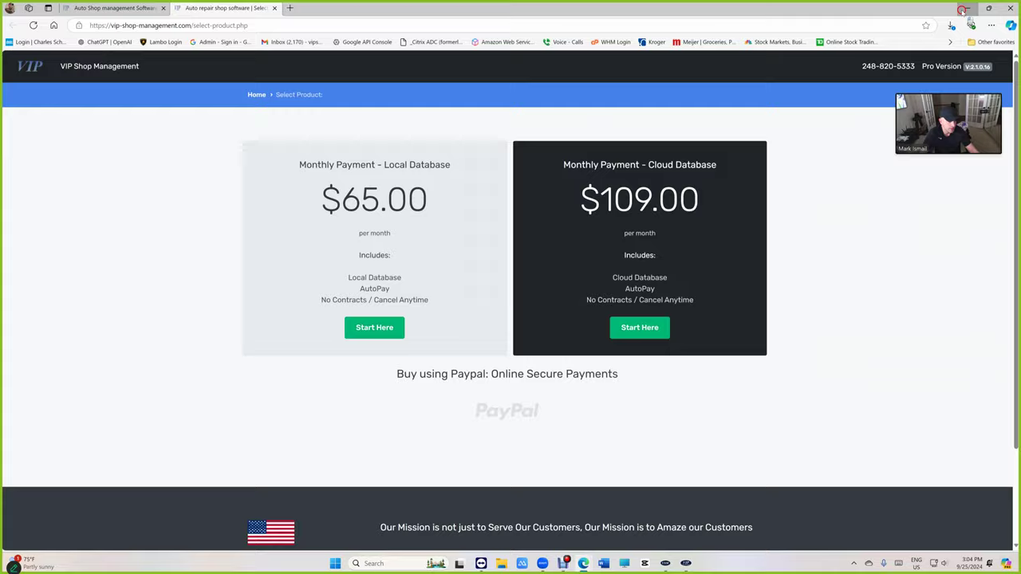
pyautogui.click(968, 8)
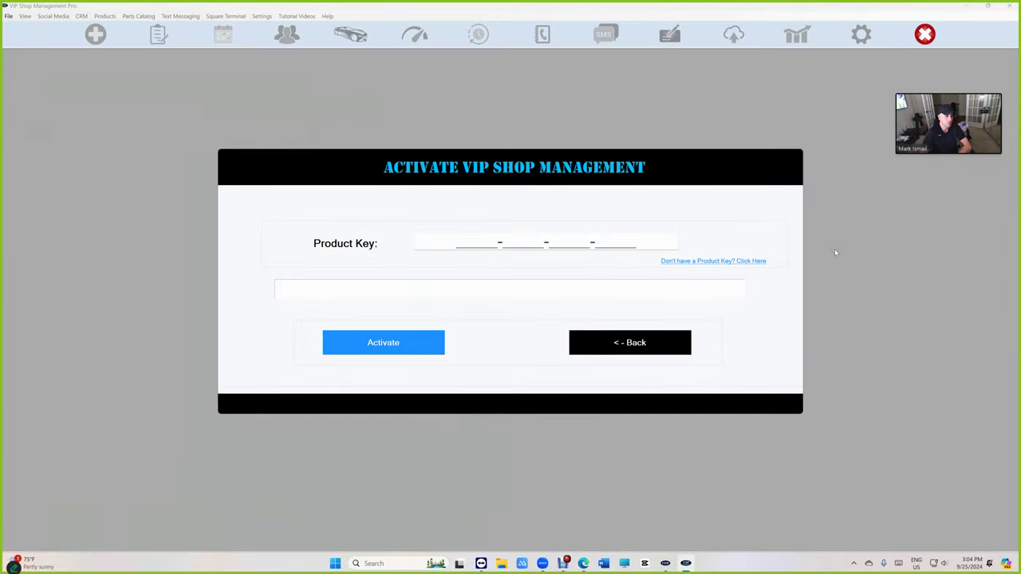